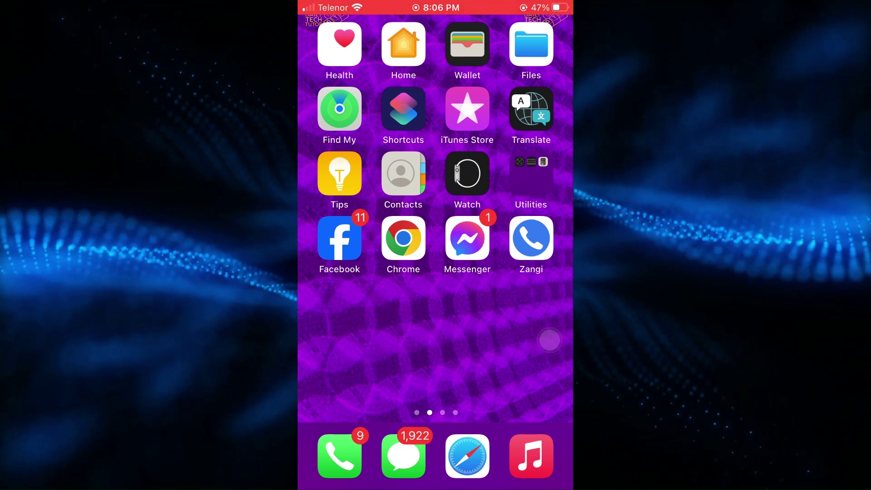
- Launch Zangi and bring up the attachment options in the Friend chat
click(531, 239)
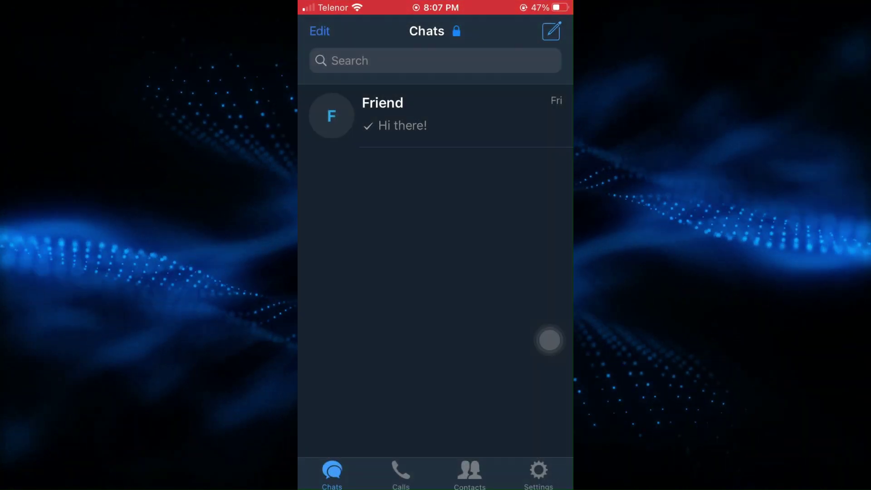
click(435, 116)
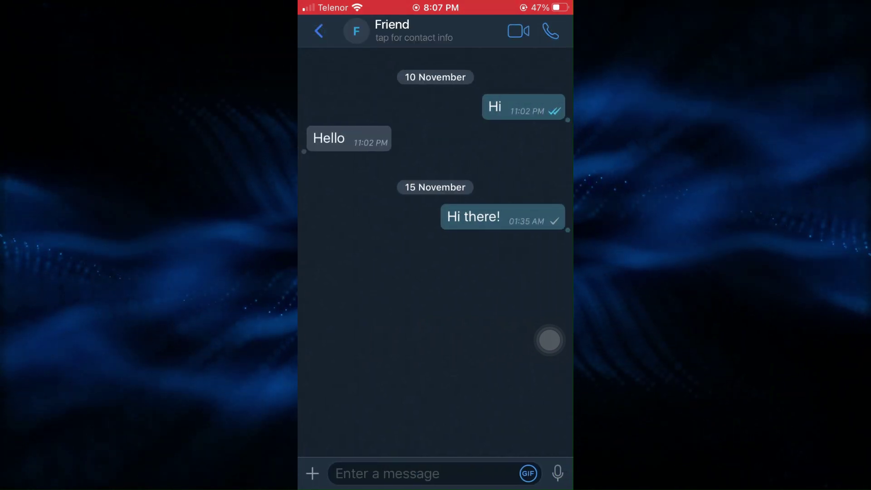
click(312, 473)
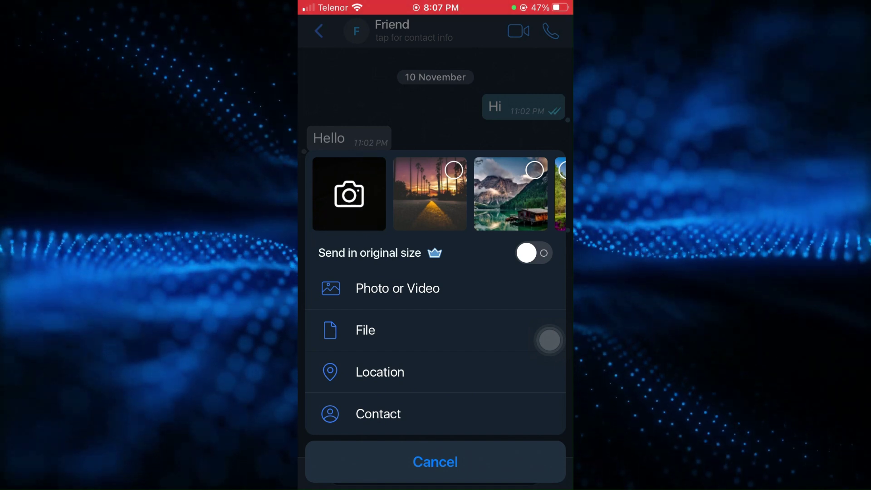
- Send the sunset road photo to Friend as a single picture
click(431, 194)
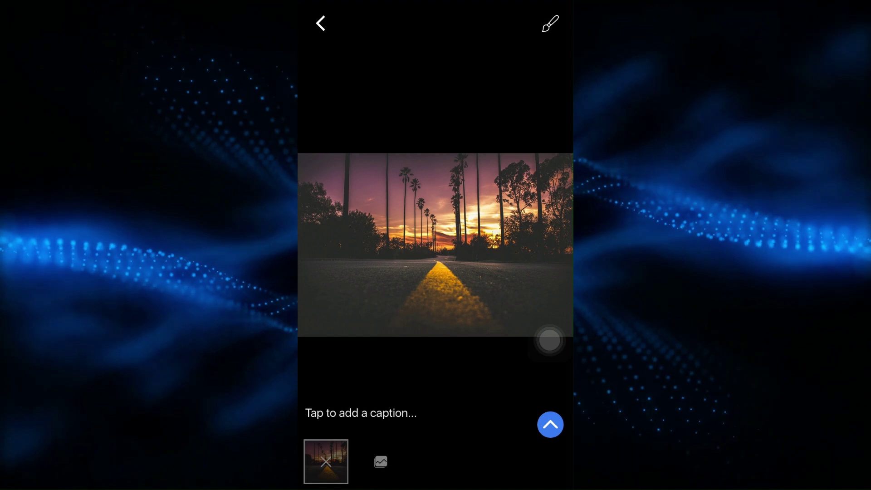
click(550, 424)
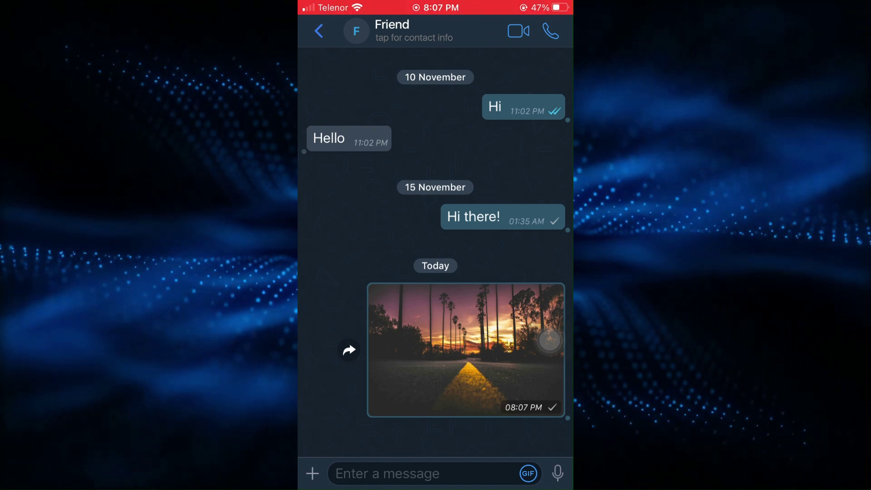
- Select the mountain lake, garden, red flower and hot-air balloon photos for an album
click(312, 473)
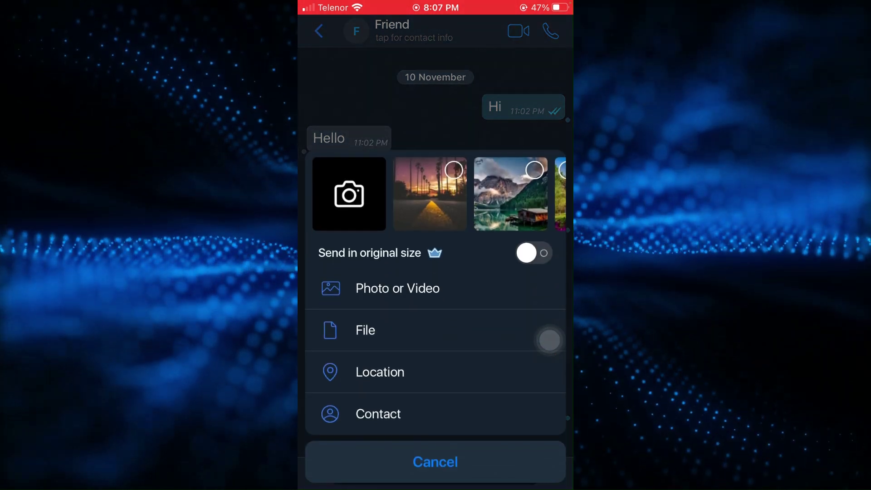
click(432, 170)
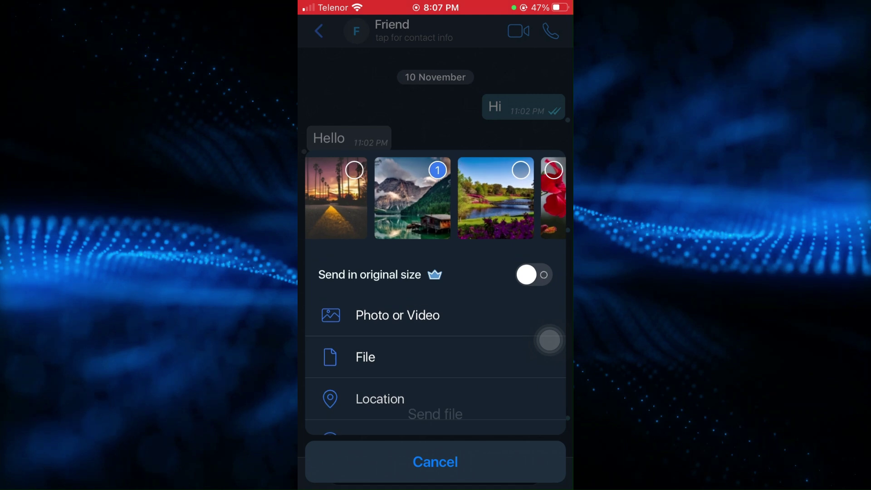
scroll(436, 256, right, 2)
click(478, 171)
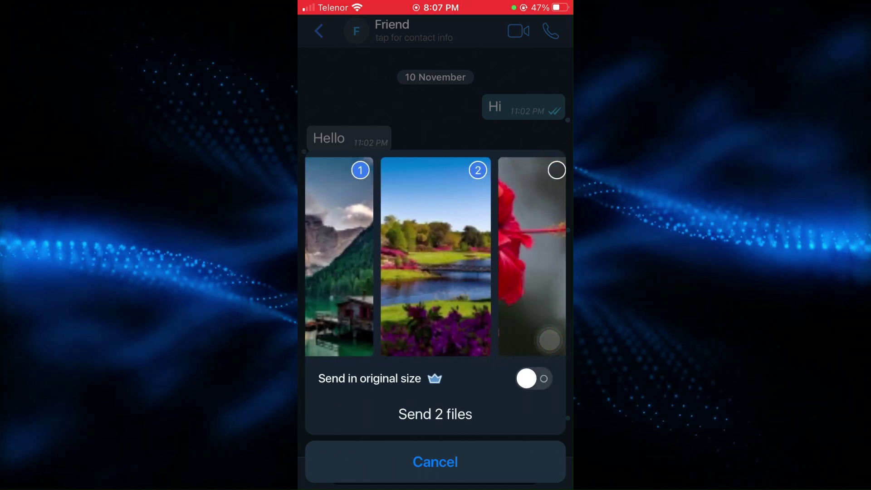
scroll(436, 256, right, 2)
click(478, 170)
scroll(436, 257, right, 2)
click(537, 171)
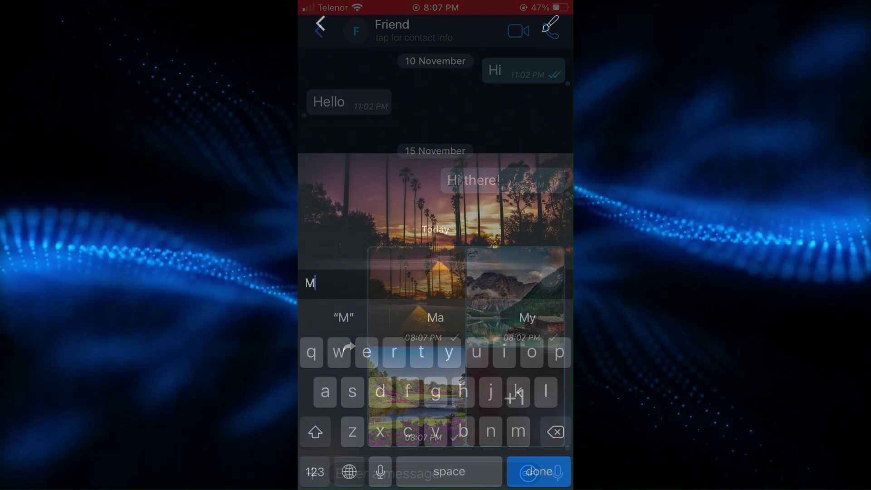
text(y photoshoot)
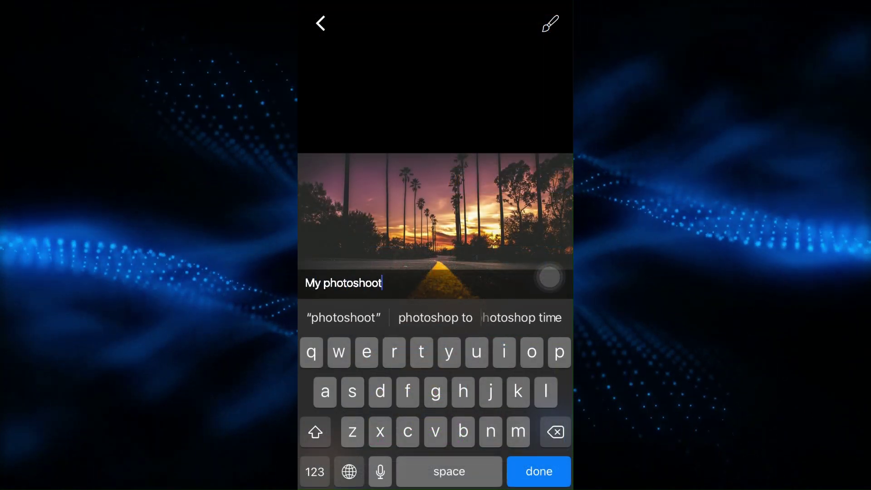
- Send the album to Friend captioned 'My photoshoot'
key(Return)
click(550, 425)
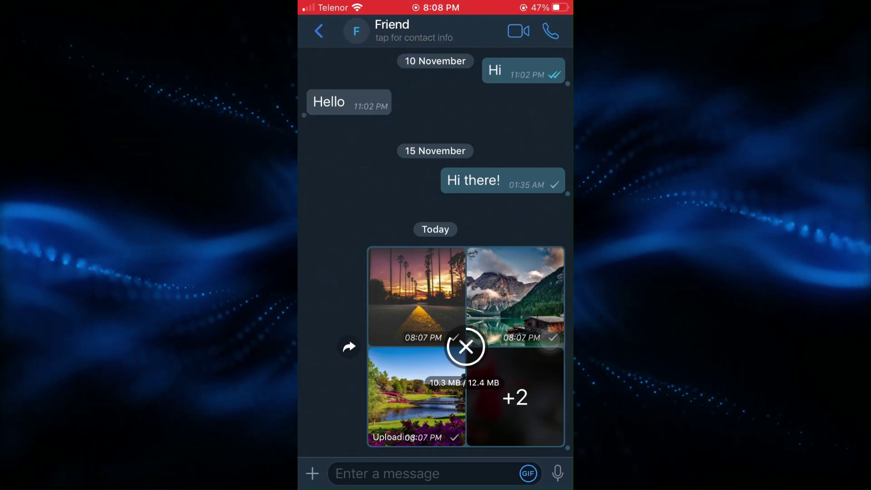
- Swipe through the sent album's photos in the viewer
click(550, 341)
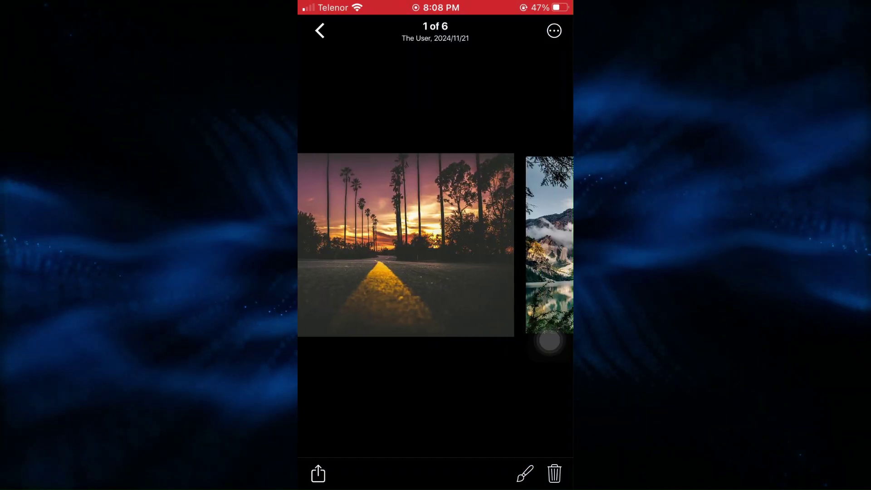
drag(550, 340, 381, 341)
click(550, 341)
click(550, 340)
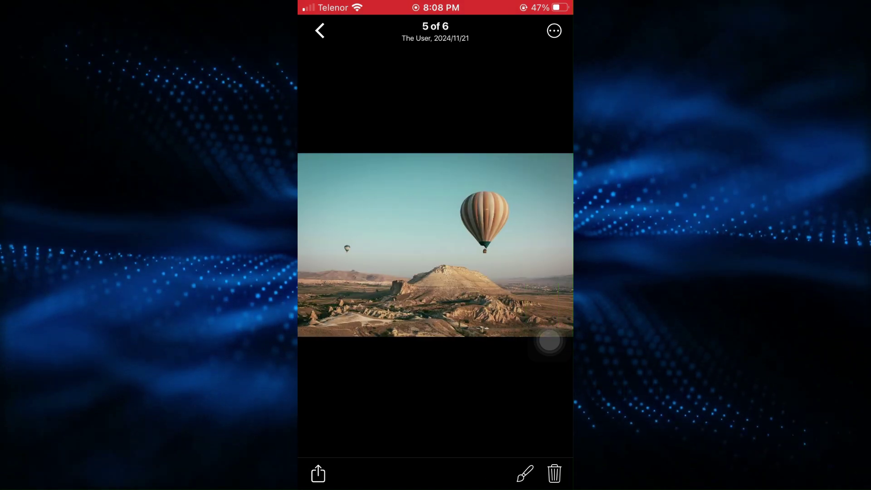
click(550, 341)
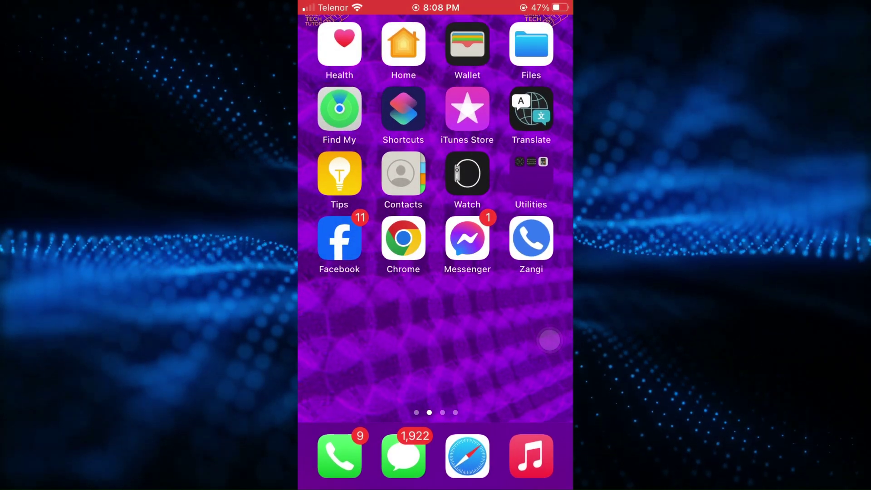